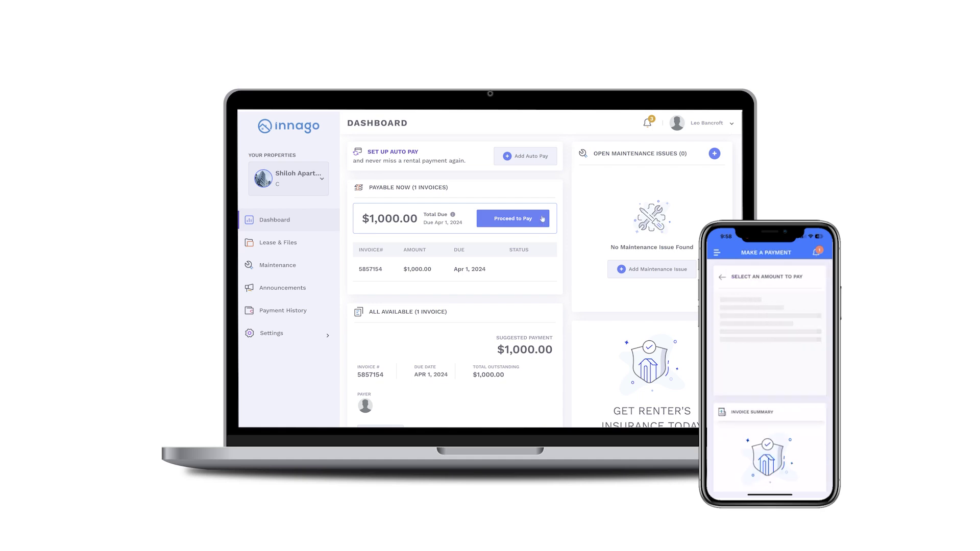
# Step: Leave the Innago payment intro and go to the Gmail inbox with the Welcome Tenant Notification
pyautogui.click(542, 218)
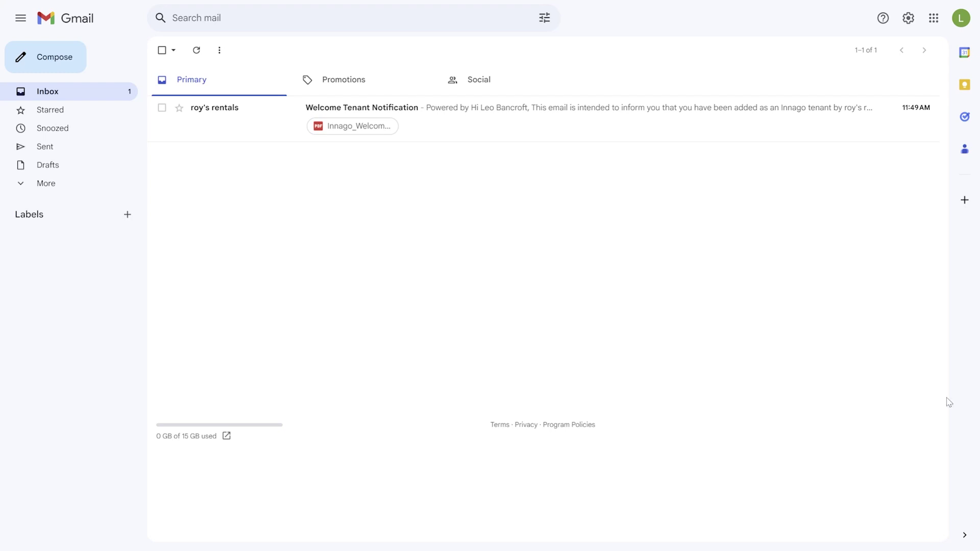
# Step: Open the Welcome Tenant Notification email and scroll to its Click Here activation link
pyautogui.click(643, 126)
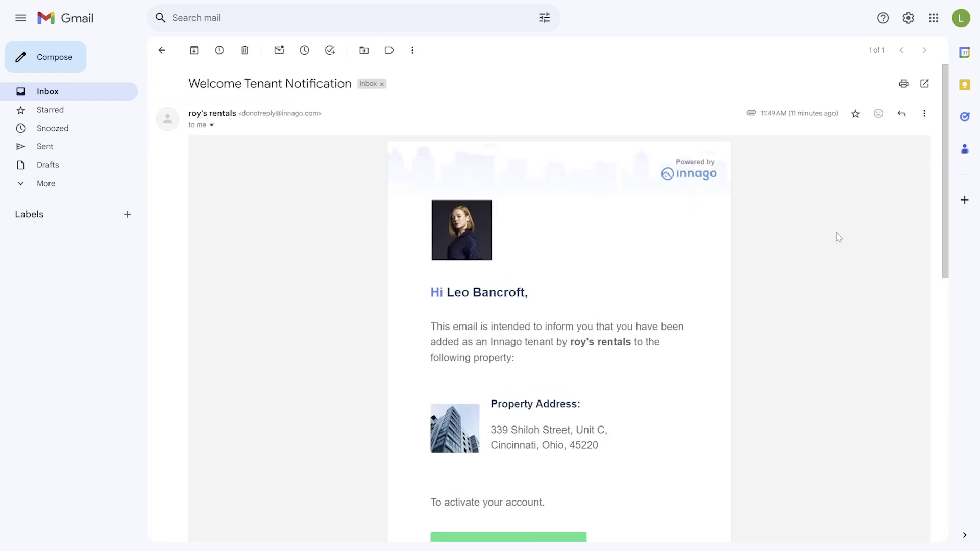
pyautogui.moveTo(944, 190); pyautogui.dragTo(938, 247)
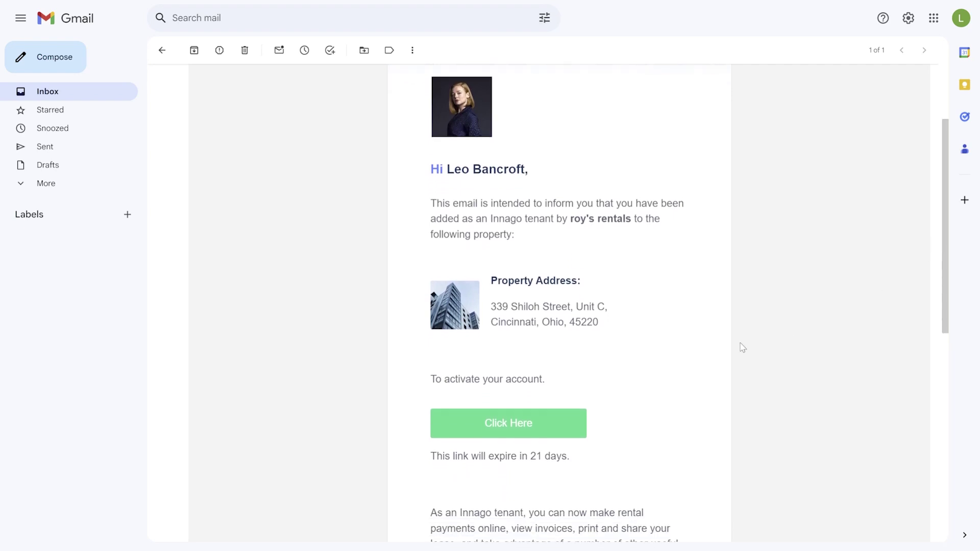
# Step: Follow the activation link and enter the new account password in both password fields
pyautogui.click(552, 427)
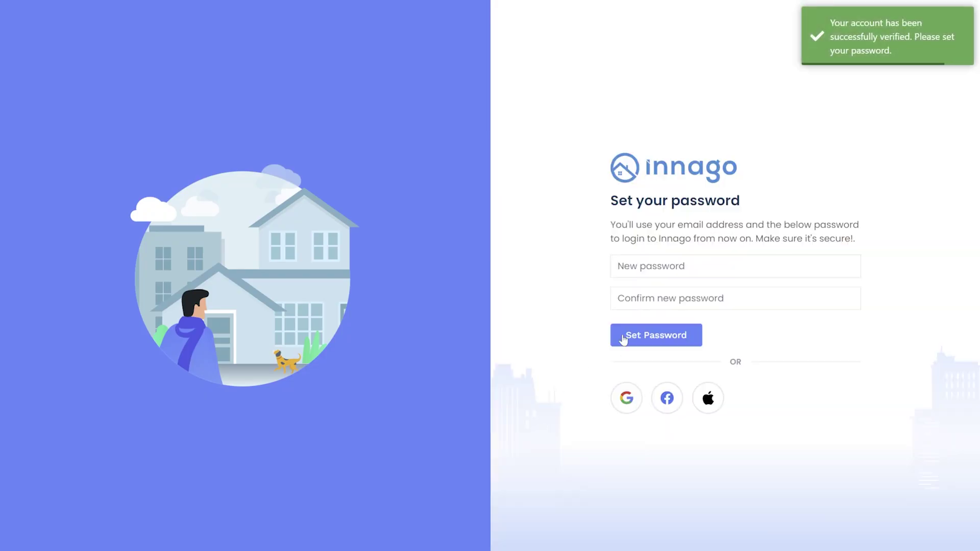
pyautogui.click(672, 268)
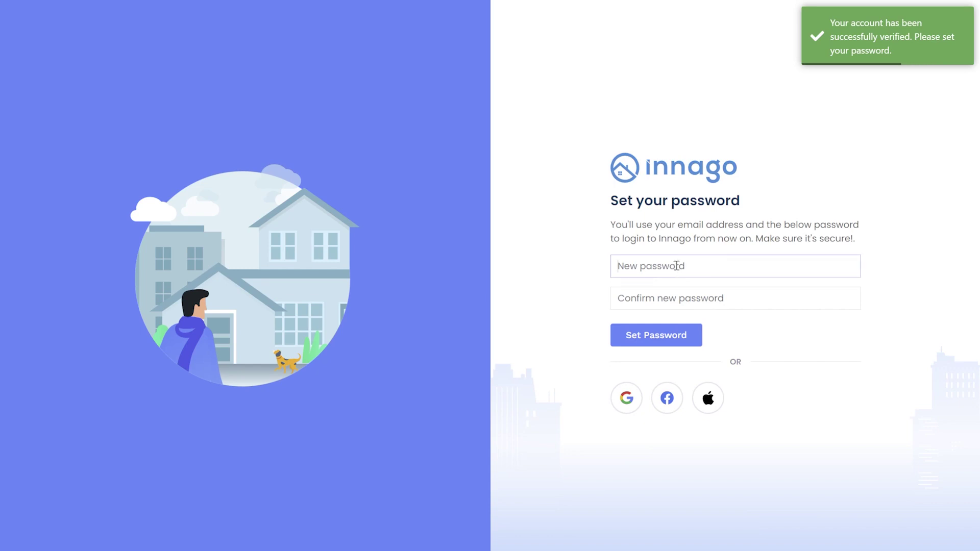
pyautogui.write('•••••••••')
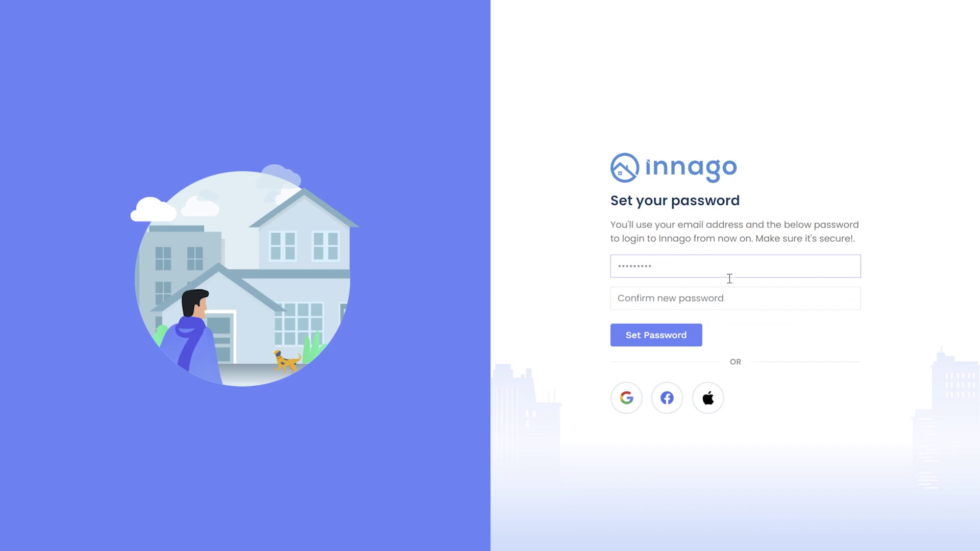
pyautogui.click(739, 300)
pyautogui.write('•••••••••')
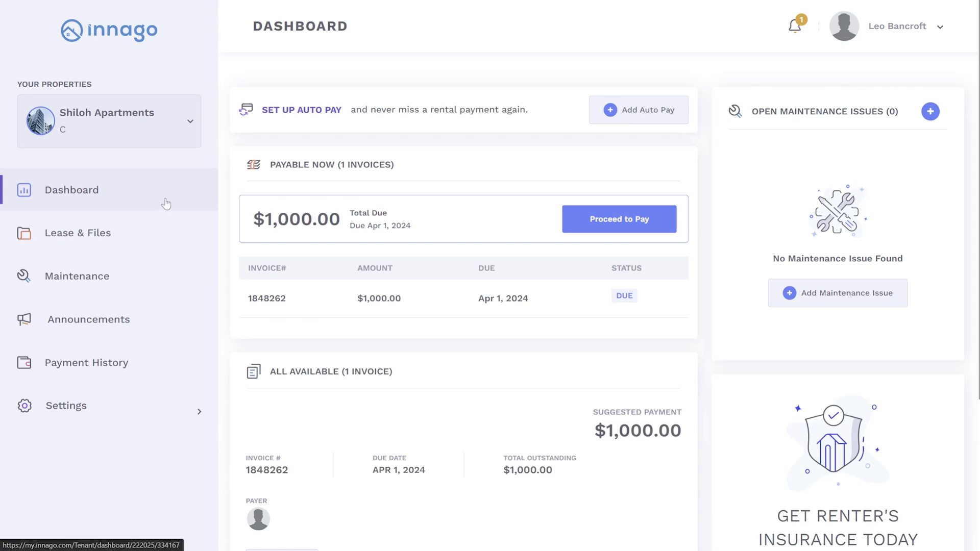
pyautogui.click(798, 30)
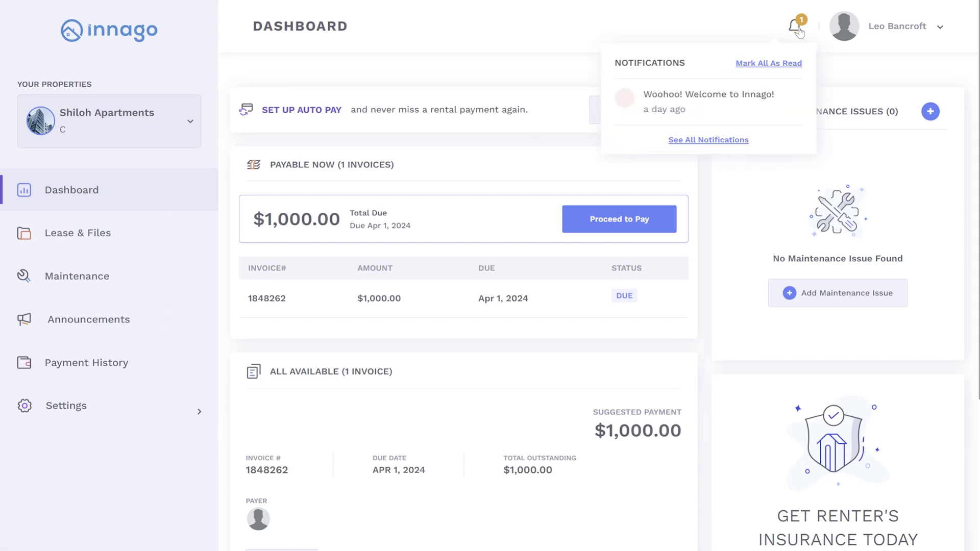
pyautogui.click(799, 32)
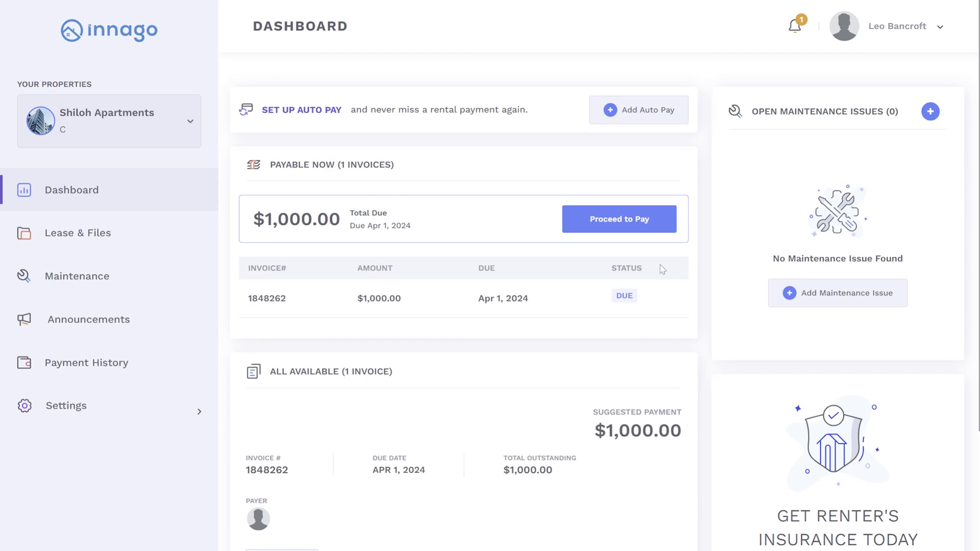
# Step: Start paying the rent invoice, select Pay Total of $1,000.00, and continue to payment method
pyautogui.click(638, 227)
pyautogui.click(731, 183)
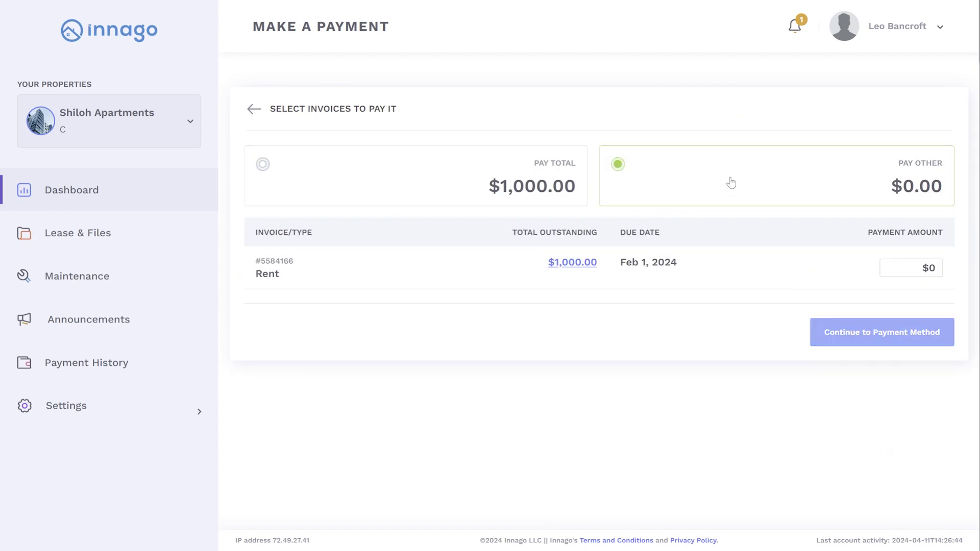
pyautogui.click(402, 176)
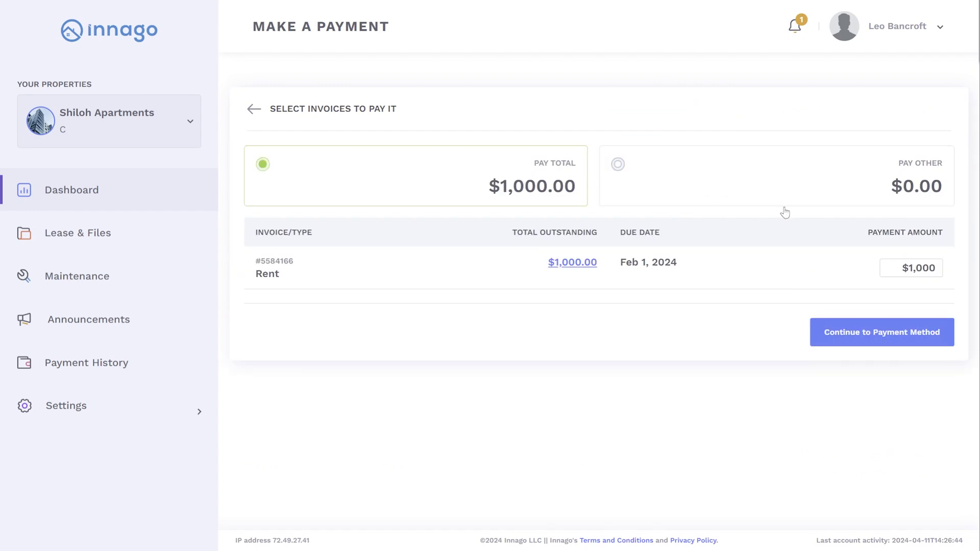
pyautogui.click(947, 340)
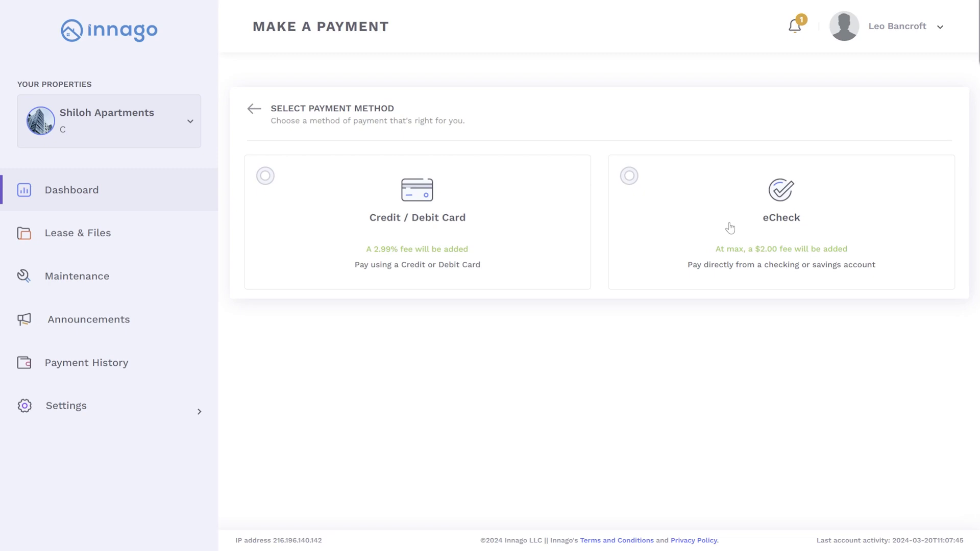
# Step: Save a Visa card with autofilled details and billing address, confirming with Yes
pyautogui.click(526, 225)
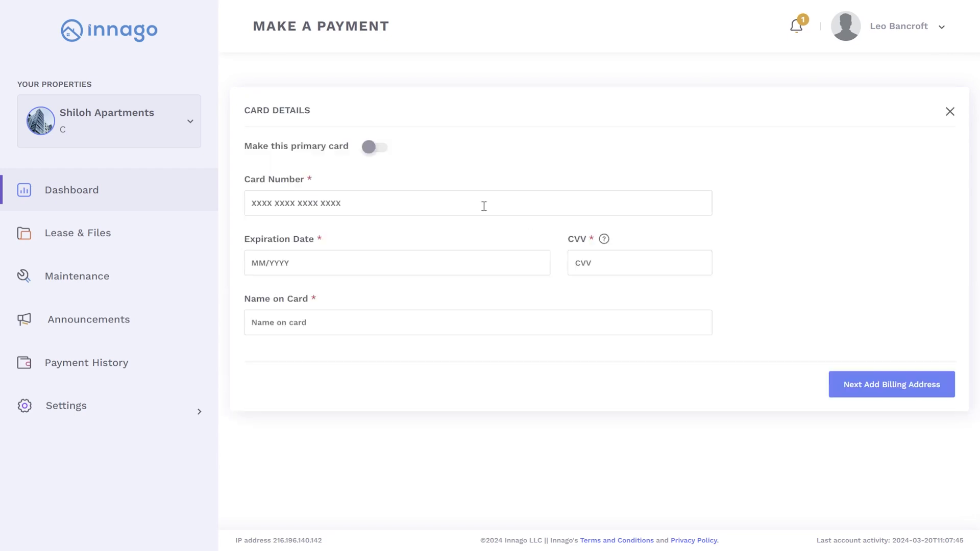
pyautogui.click(487, 239)
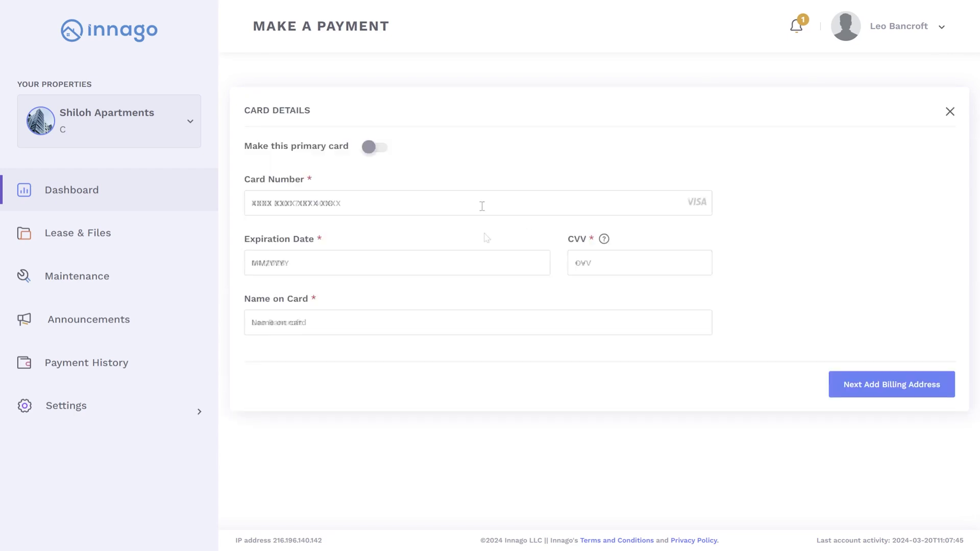
pyautogui.click(864, 383)
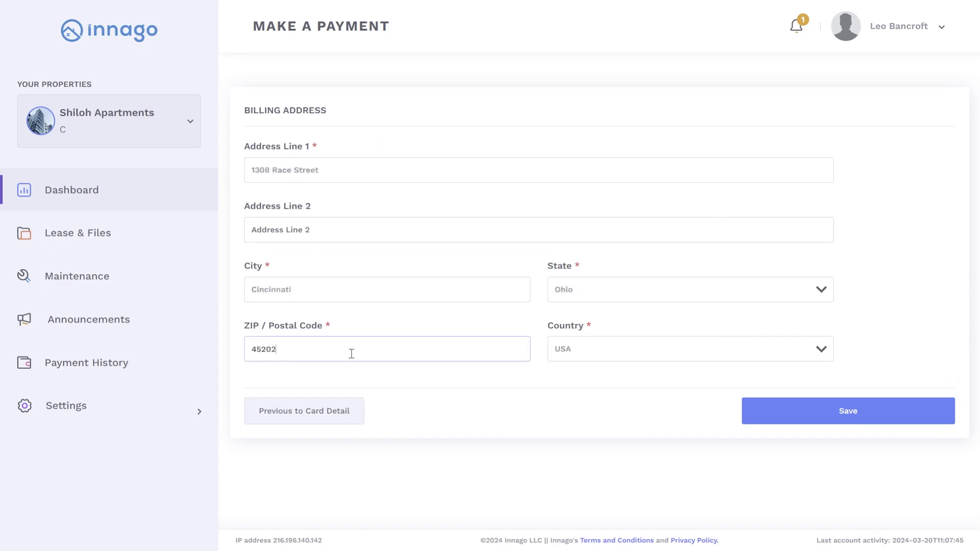
pyautogui.click(845, 410)
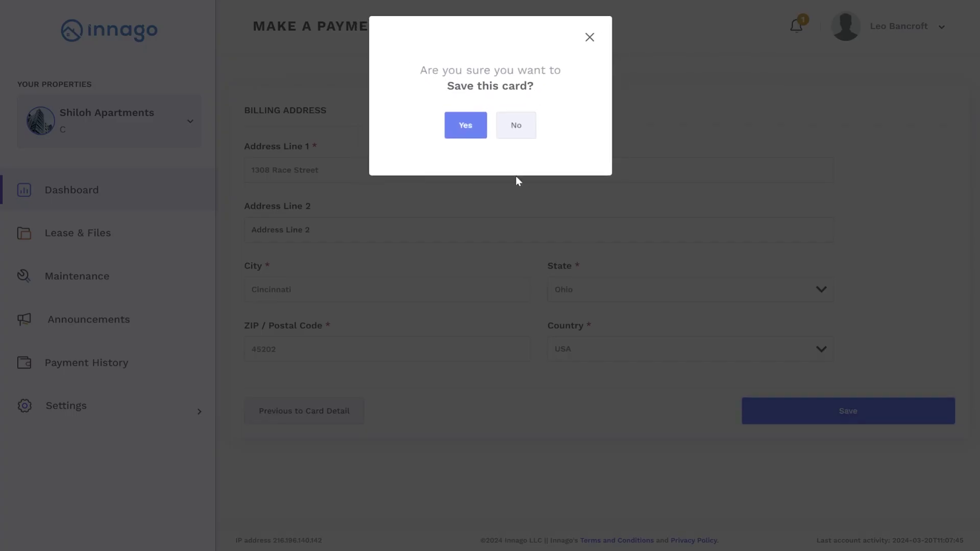
pyautogui.click(466, 126)
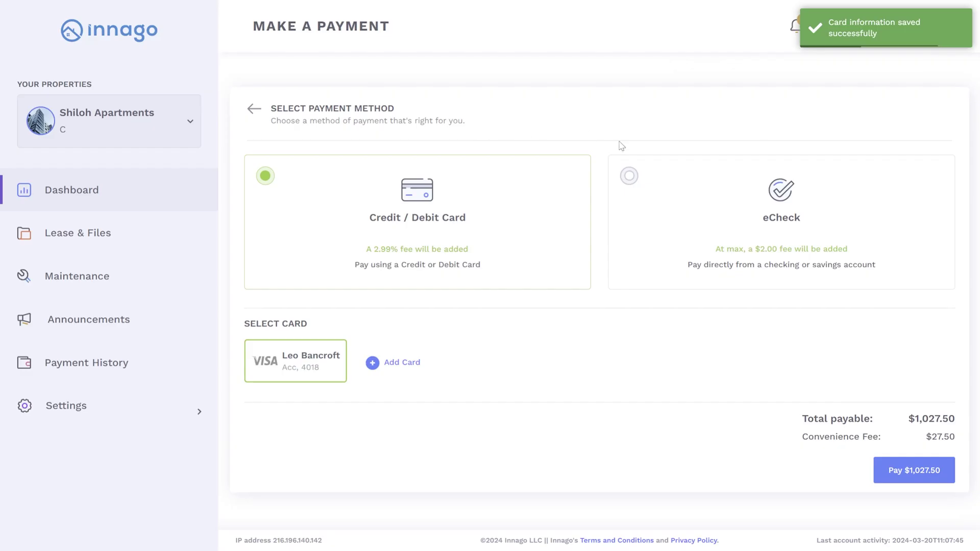
# Step: Choose eCheck payment with instant bank verification by signing in through Plaid
pyautogui.click(875, 203)
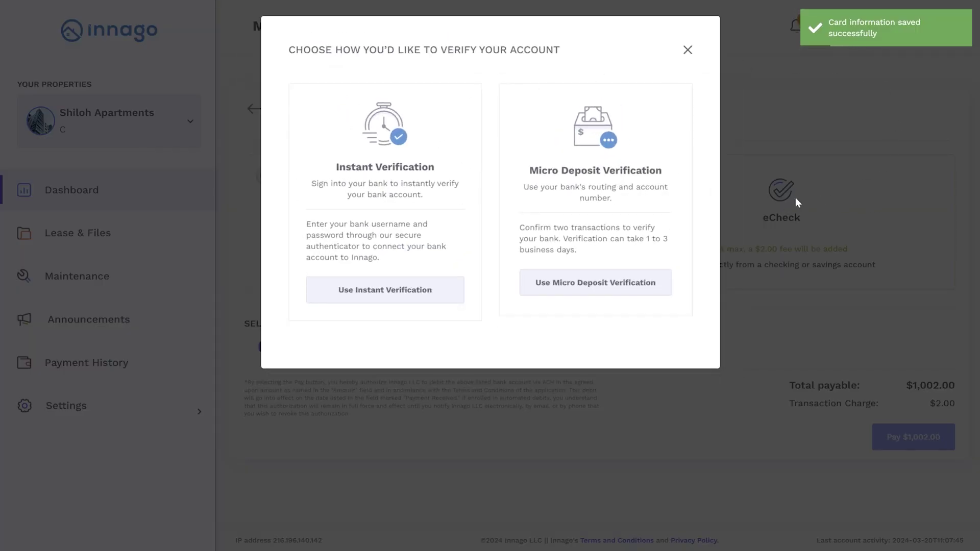
pyautogui.click(443, 300)
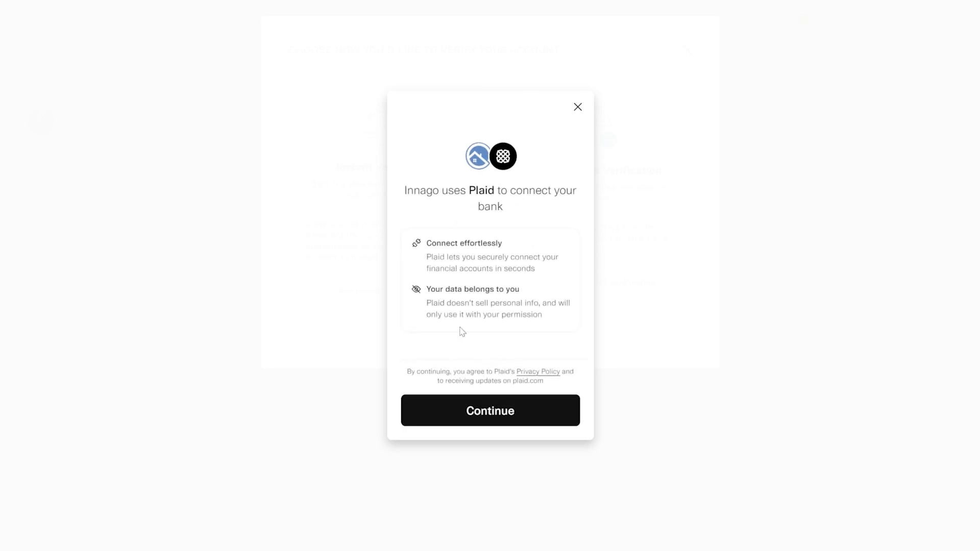
pyautogui.click(554, 419)
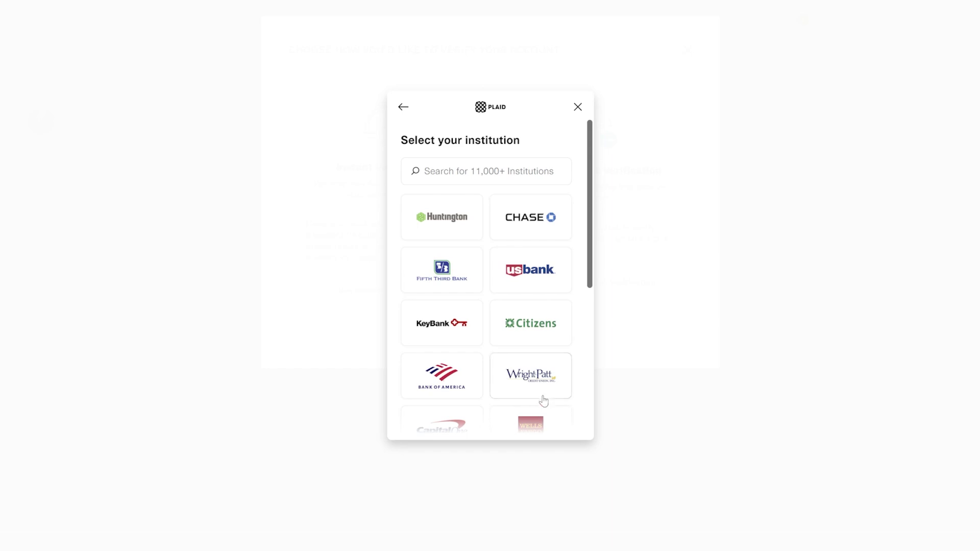
# Step: Select Capital One, sign in, and submit the security code sent by mobile
pyautogui.scroll(-3, 572, 287)
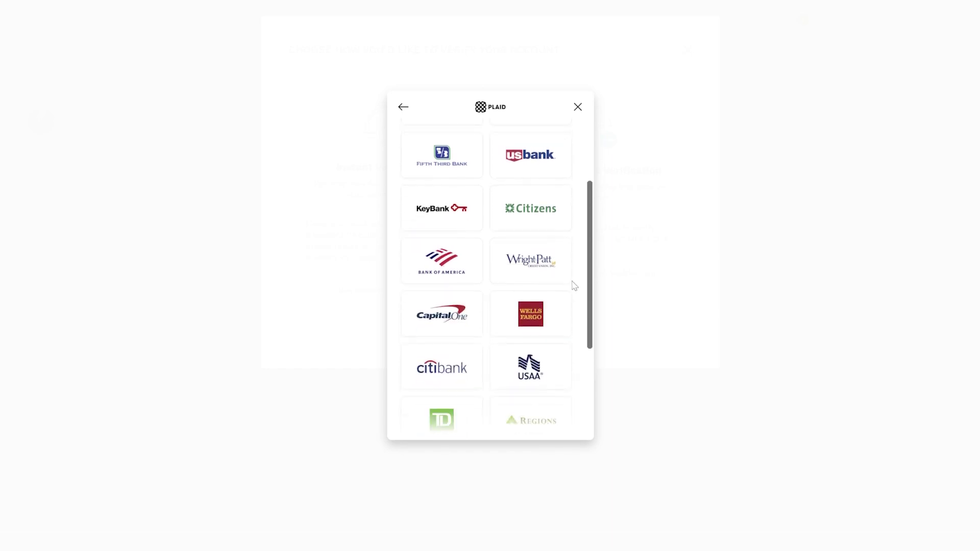
pyautogui.scroll(-1, 572, 289)
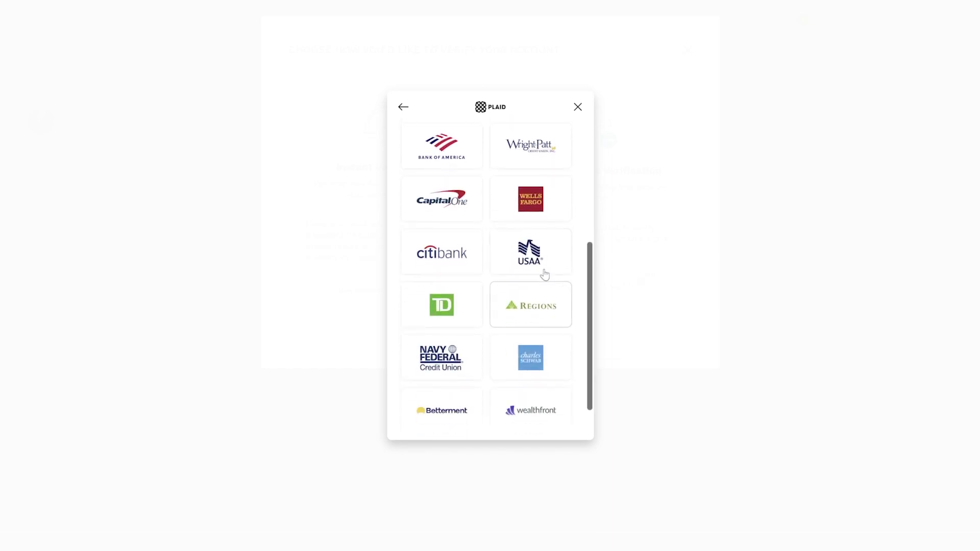
pyautogui.click(472, 210)
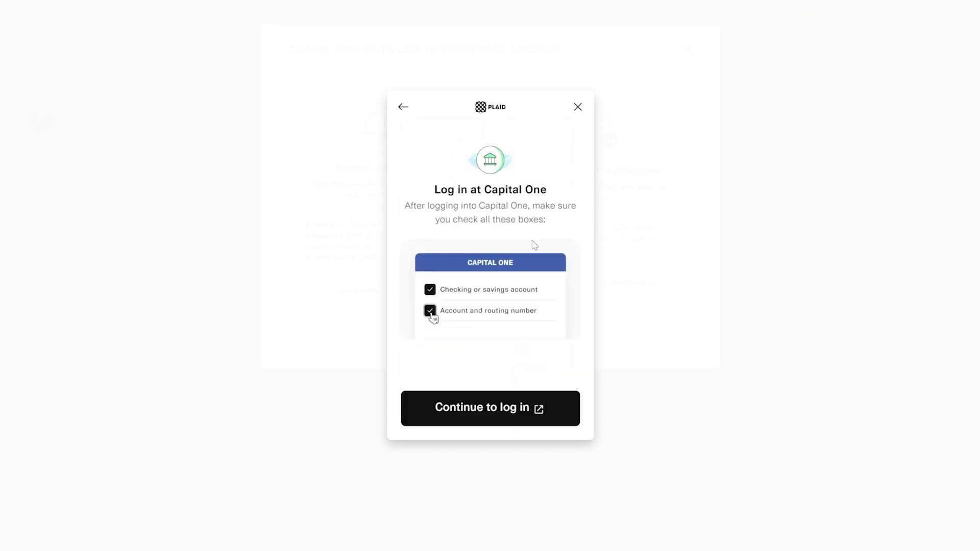
pyautogui.click(497, 412)
pyautogui.click(578, 367)
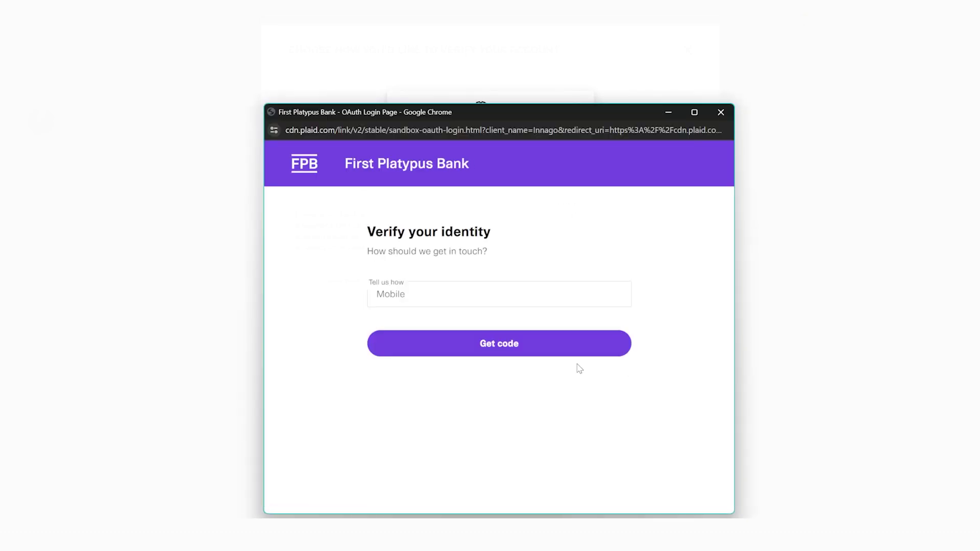
pyautogui.click(549, 353)
pyautogui.click(486, 296)
pyautogui.write('1234')
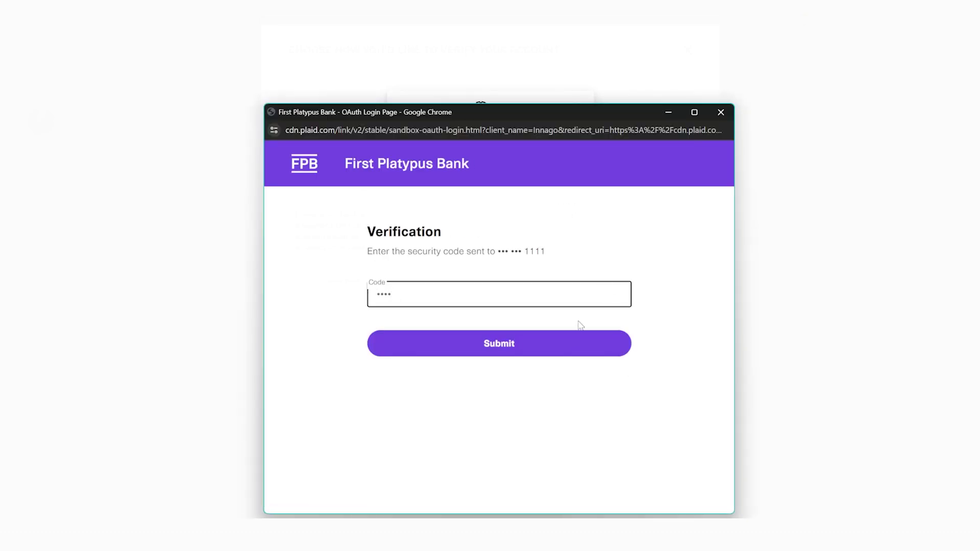
pyautogui.click(578, 344)
# Step: Share the Plaid Checking account, accept the Terms and Conditions, and connect it to Innago
pyautogui.scroll(-3, 577, 347)
pyautogui.click(475, 253)
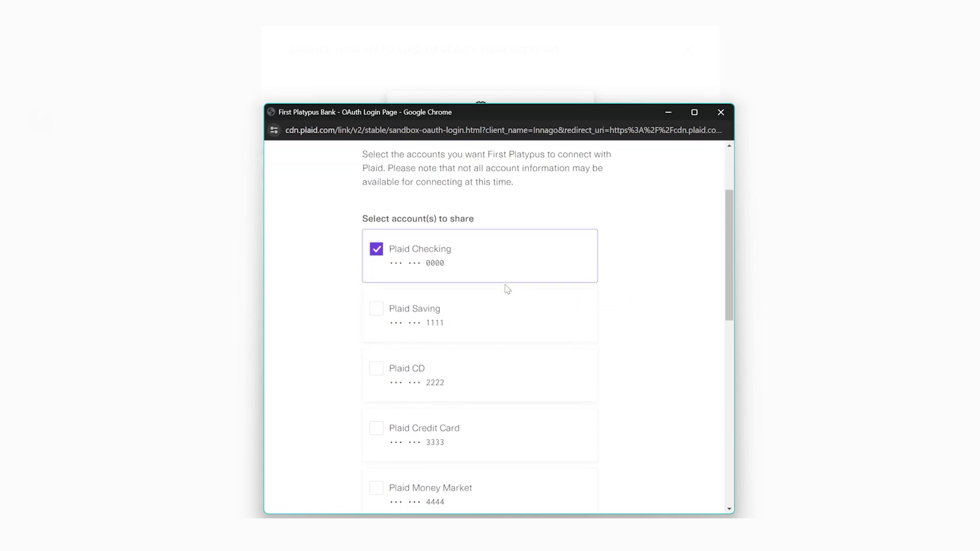
pyautogui.scroll(-10, 612, 357)
pyautogui.click(373, 357)
pyautogui.click(373, 397)
pyautogui.click(485, 466)
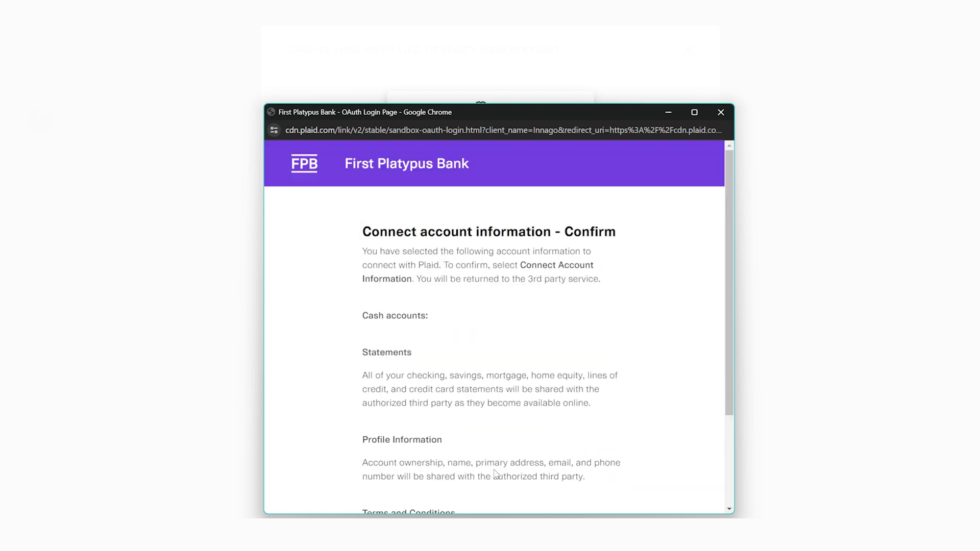
pyautogui.moveTo(502, 116); pyautogui.dragTo(500, 70)
pyautogui.scroll(-3, 540, 297)
pyautogui.click(402, 367)
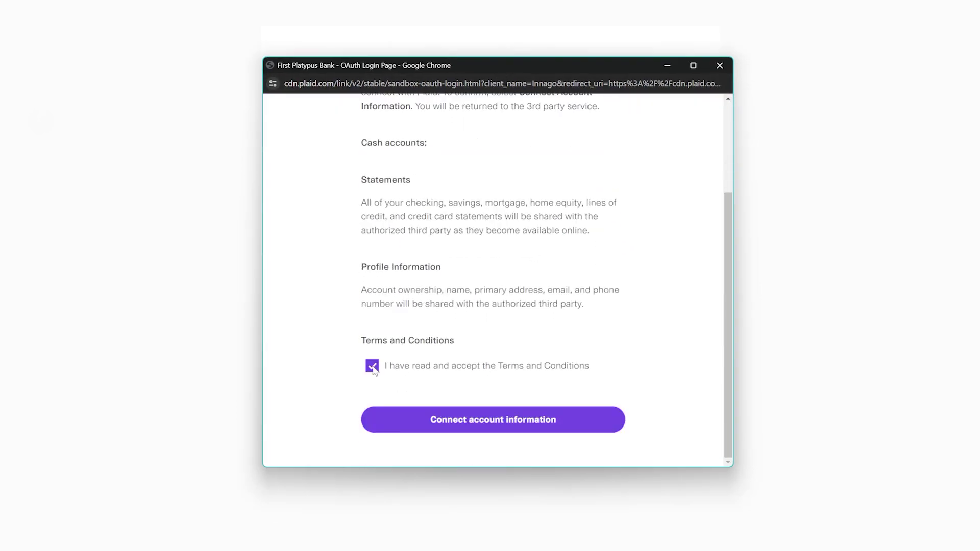
pyautogui.click(604, 426)
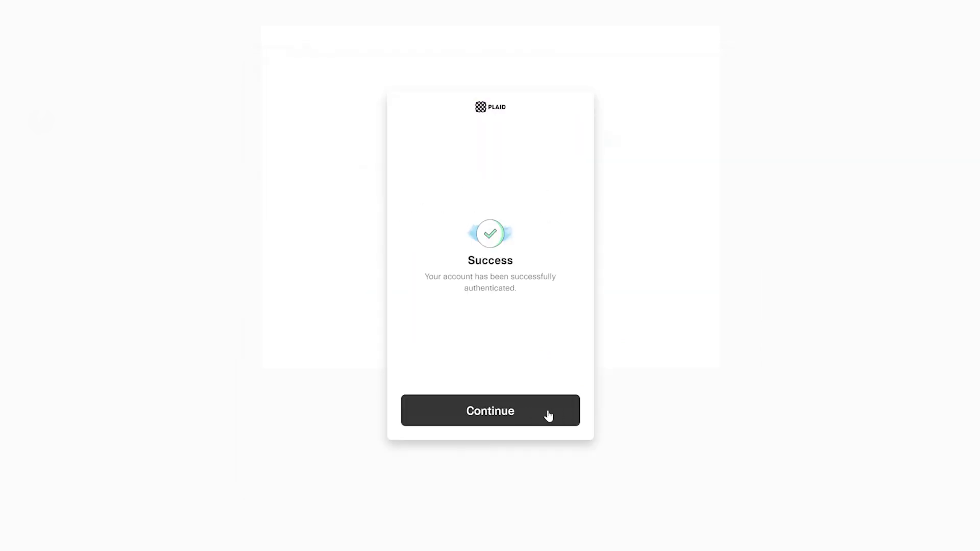
pyautogui.click(549, 413)
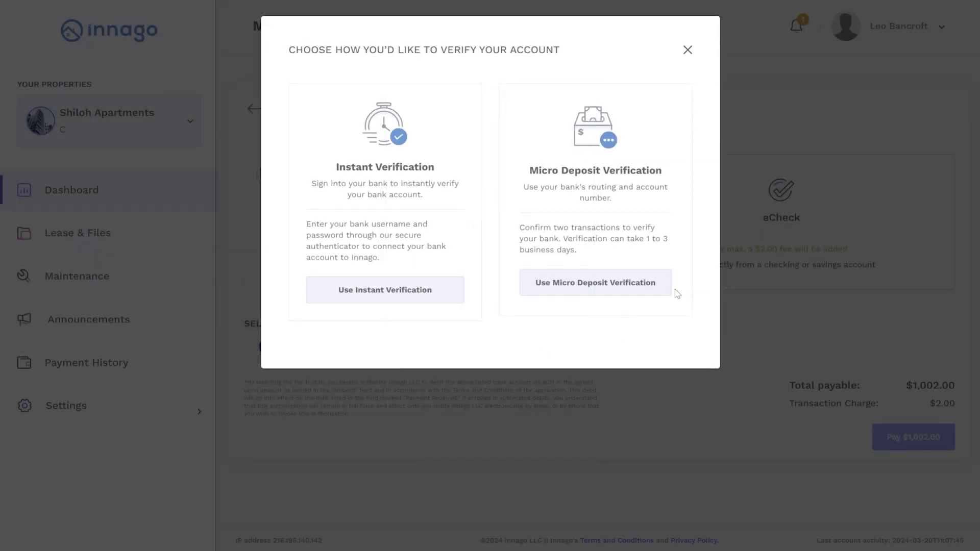
# Step: Add a checking account with holder name, routing and account numbers using Micro Deposit Verification
pyautogui.click(660, 290)
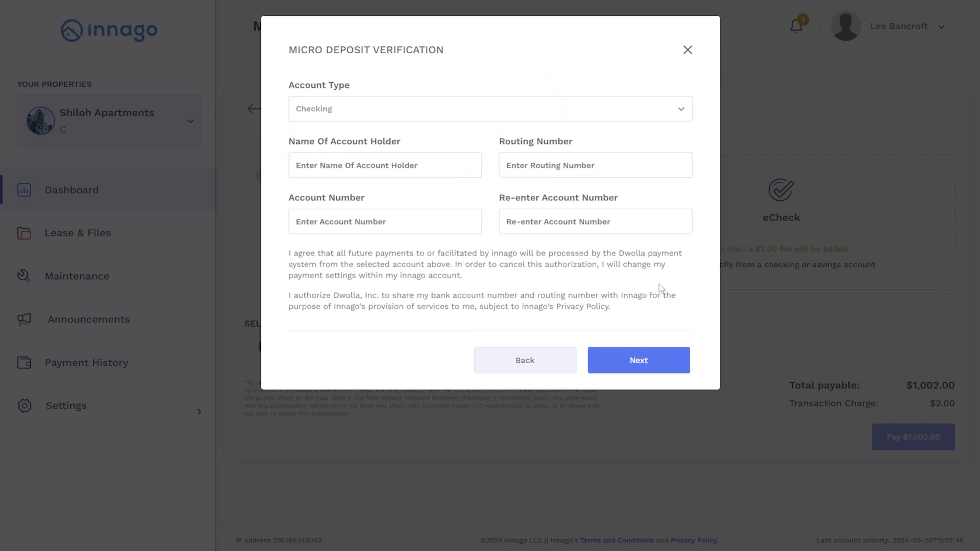
pyautogui.click(510, 223)
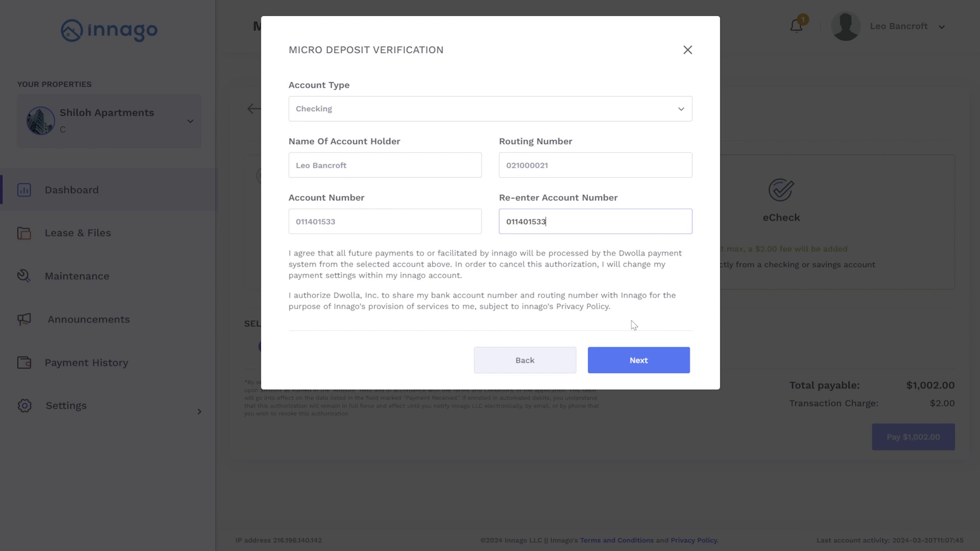
pyautogui.click(635, 359)
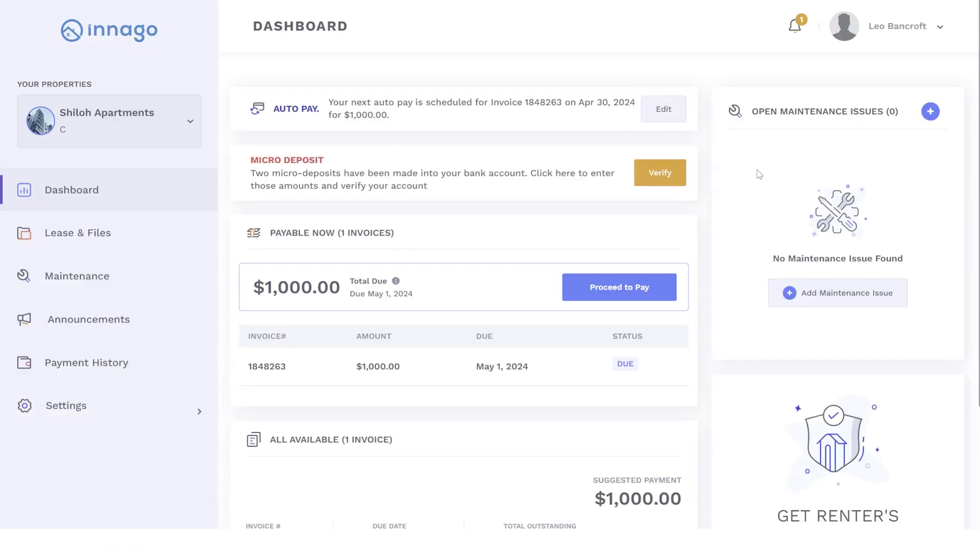
# Step: From the dashboard's Verify link, enter deposit amounts 0.07 and 0.09 and submit them
pyautogui.click(678, 178)
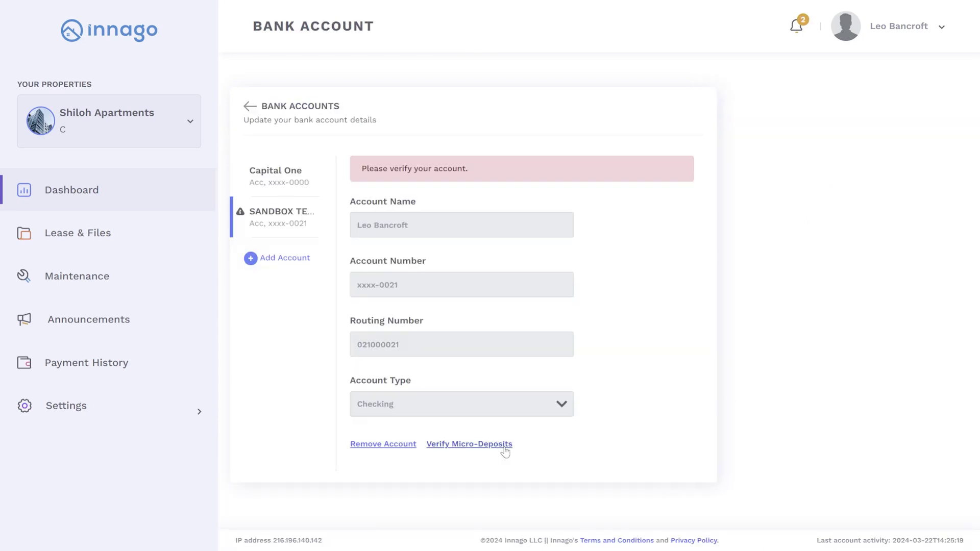
pyautogui.click(505, 446)
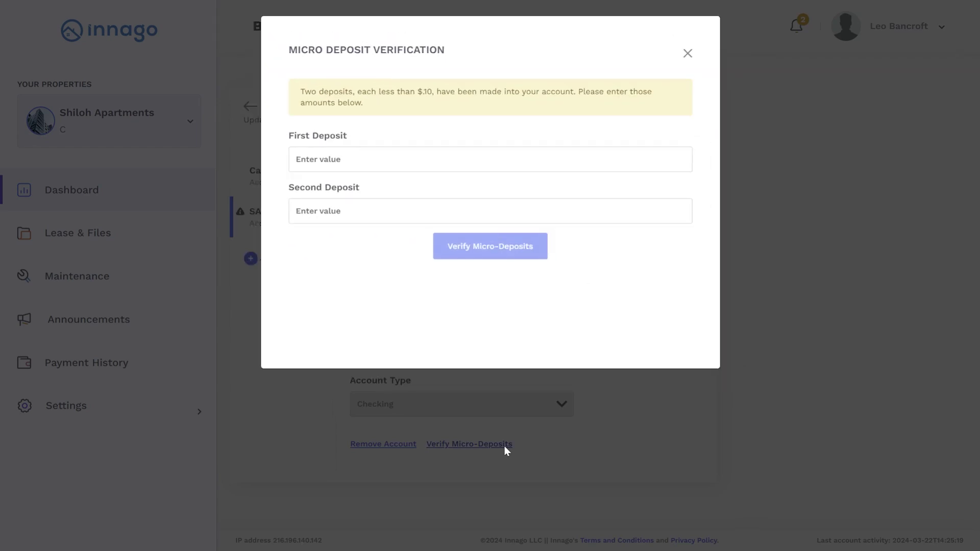
pyautogui.write('0.07')
pyautogui.press('Tab')
pyautogui.write('0.09')
pyautogui.click(493, 250)
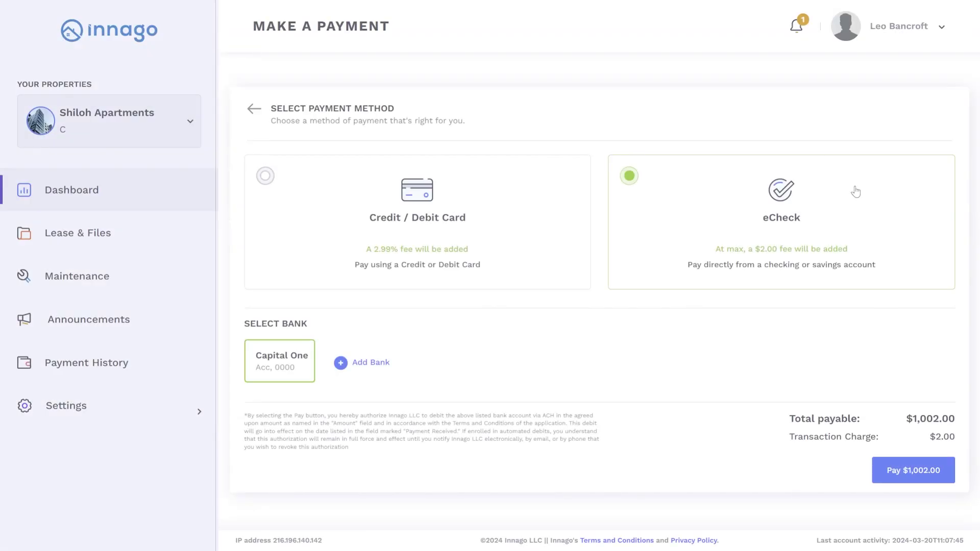
# Step: Submit the Pay $1,002.00 eCheck payment from the Capital One account
pyautogui.click(946, 473)
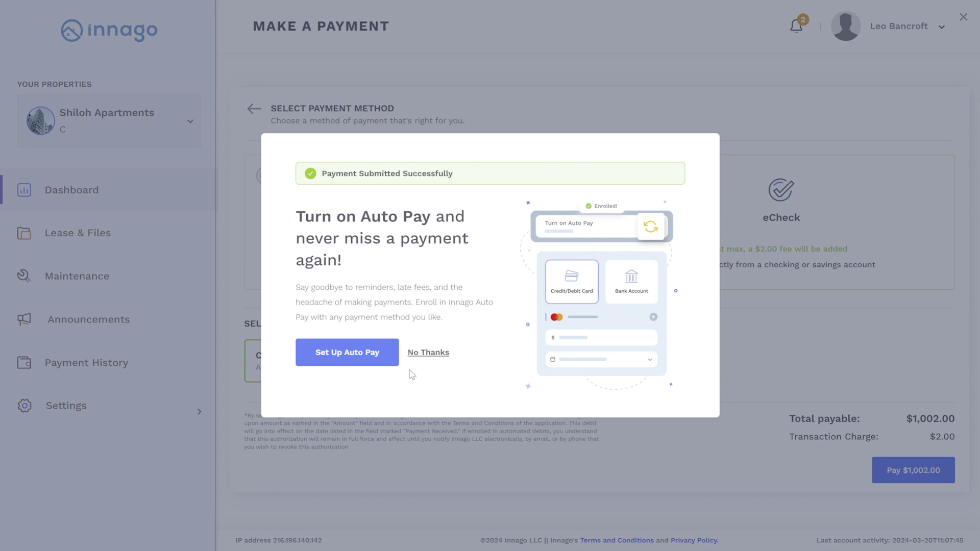
# Step: Turn on auto pay of $1,000.00 from Capital One, one day before due, and save
pyautogui.click(390, 355)
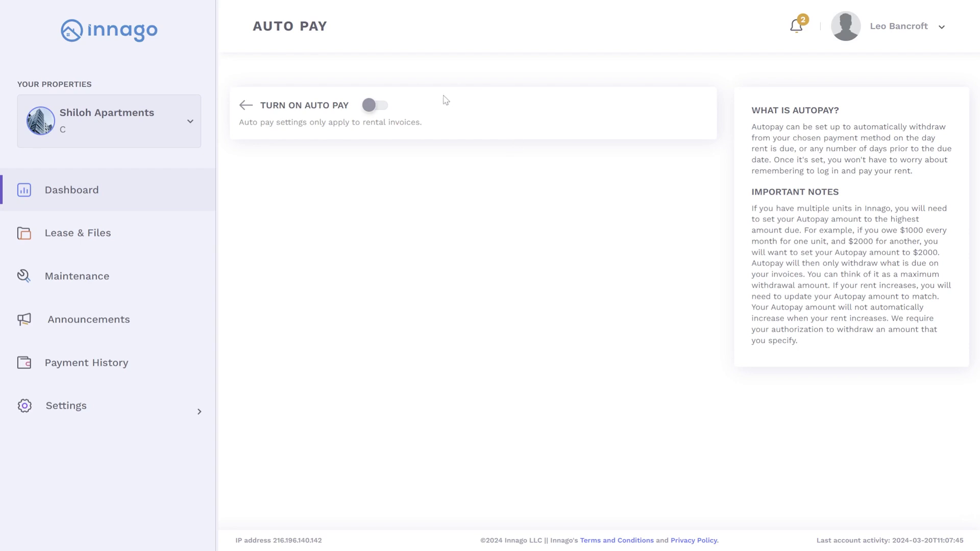
pyautogui.click(379, 110)
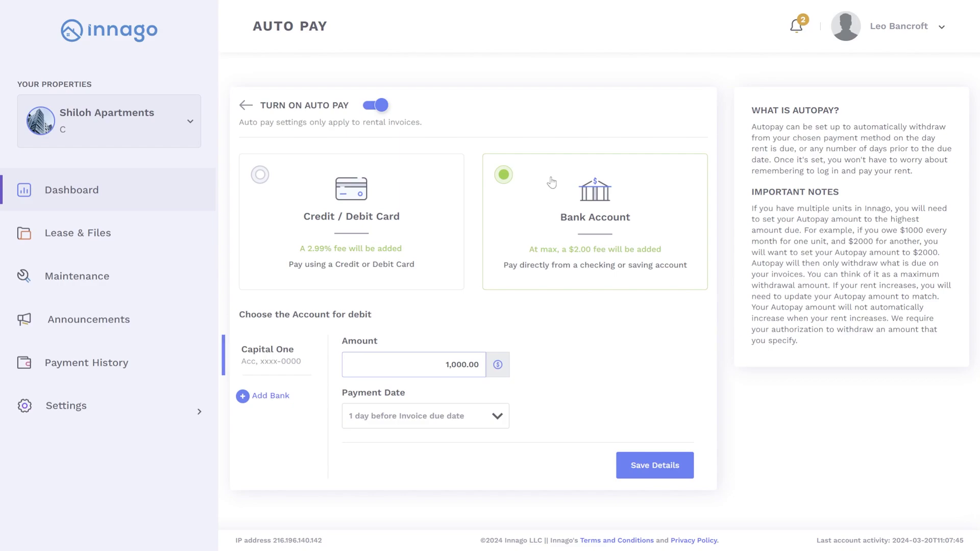
pyautogui.click(687, 465)
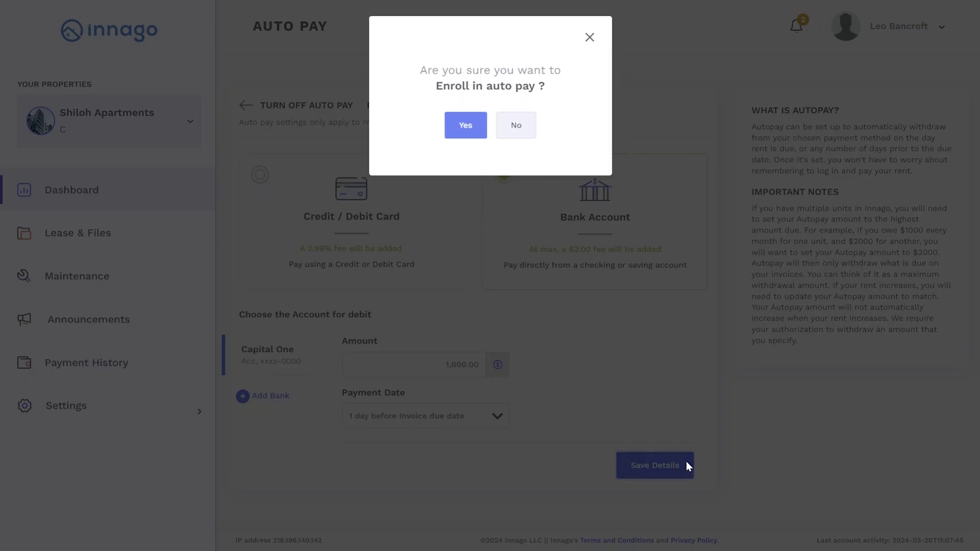